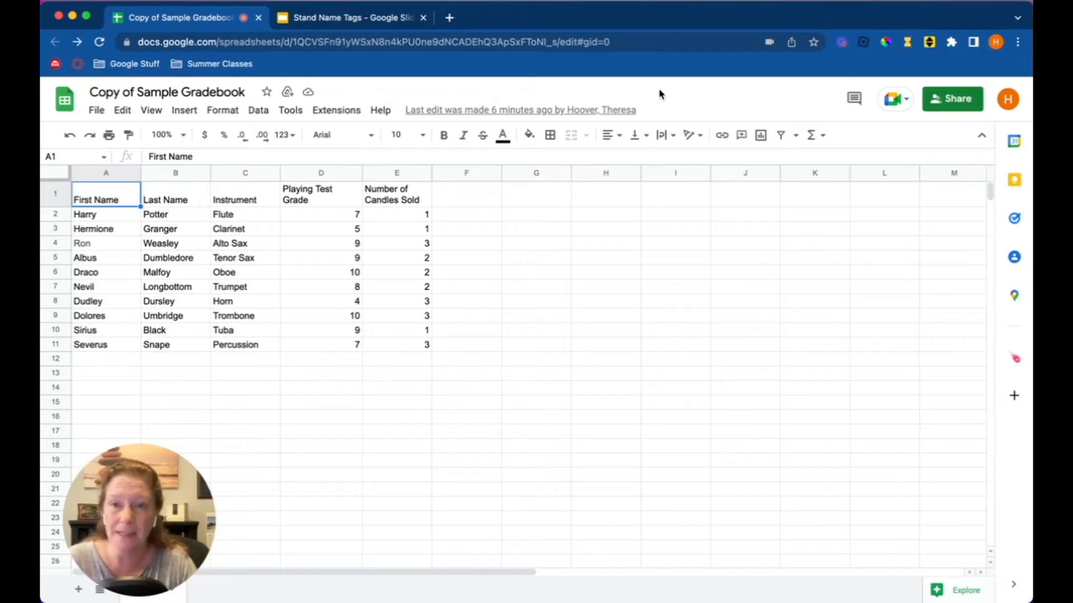
# Open the Autocrat add-on and create a new merge job named "name tags".
pyautogui.click(336, 110)
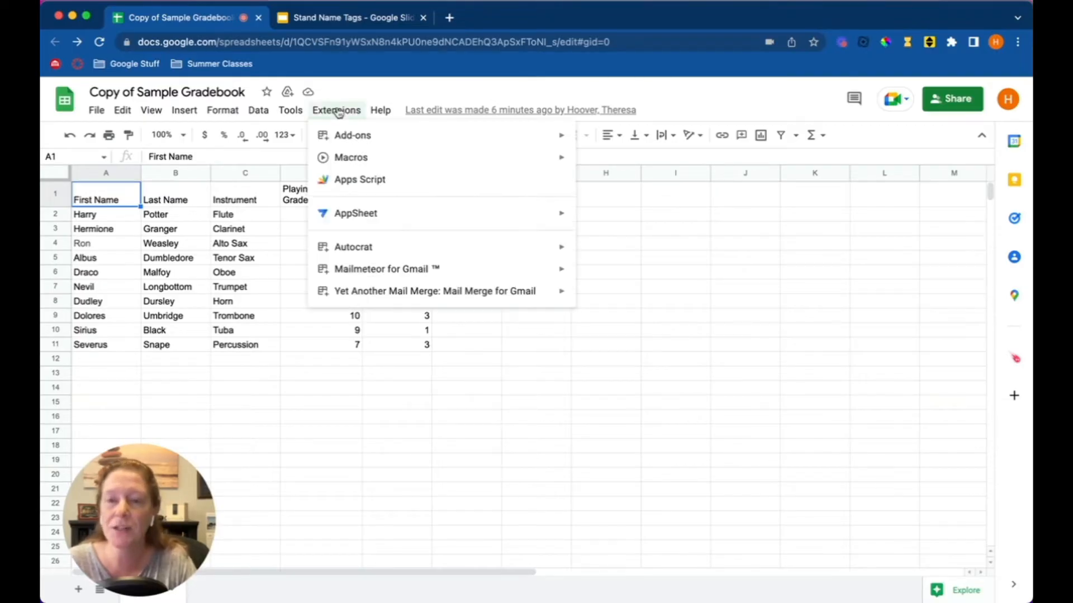
pyautogui.moveTo(402, 247)
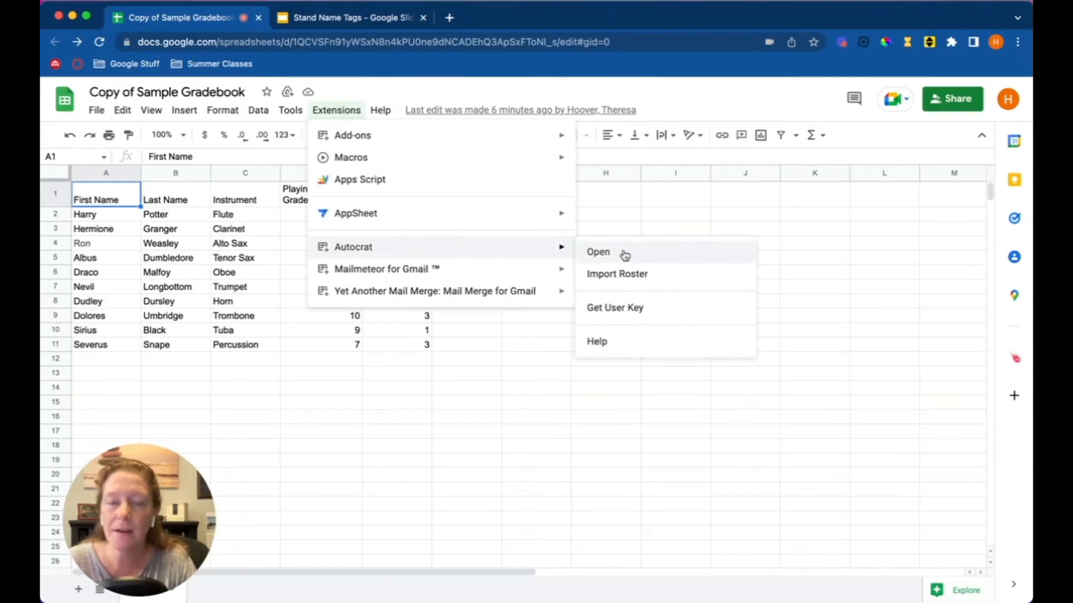
pyautogui.click(654, 257)
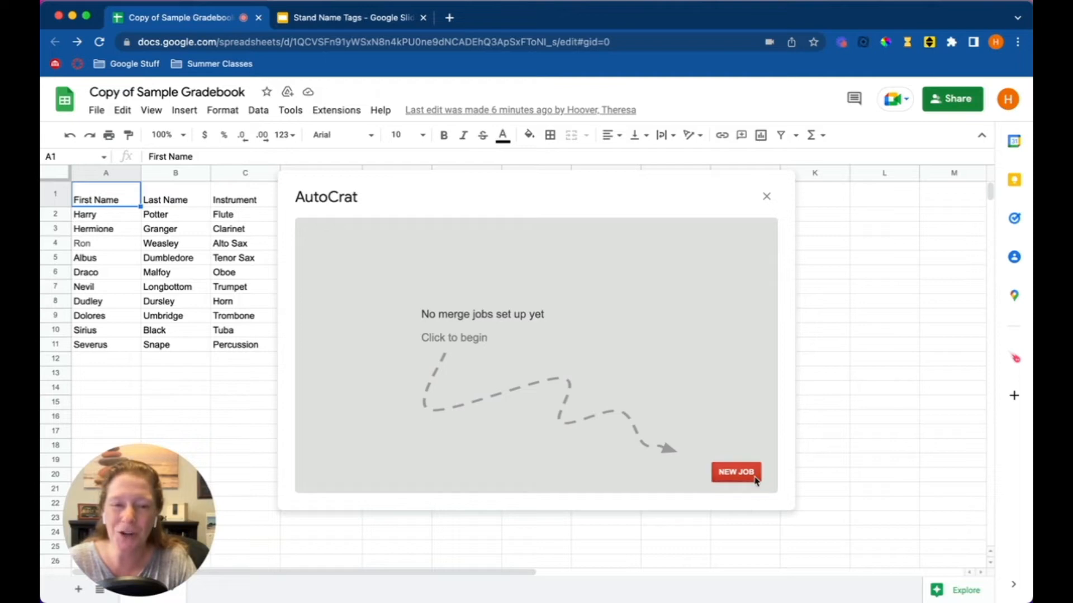
pyautogui.click(752, 477)
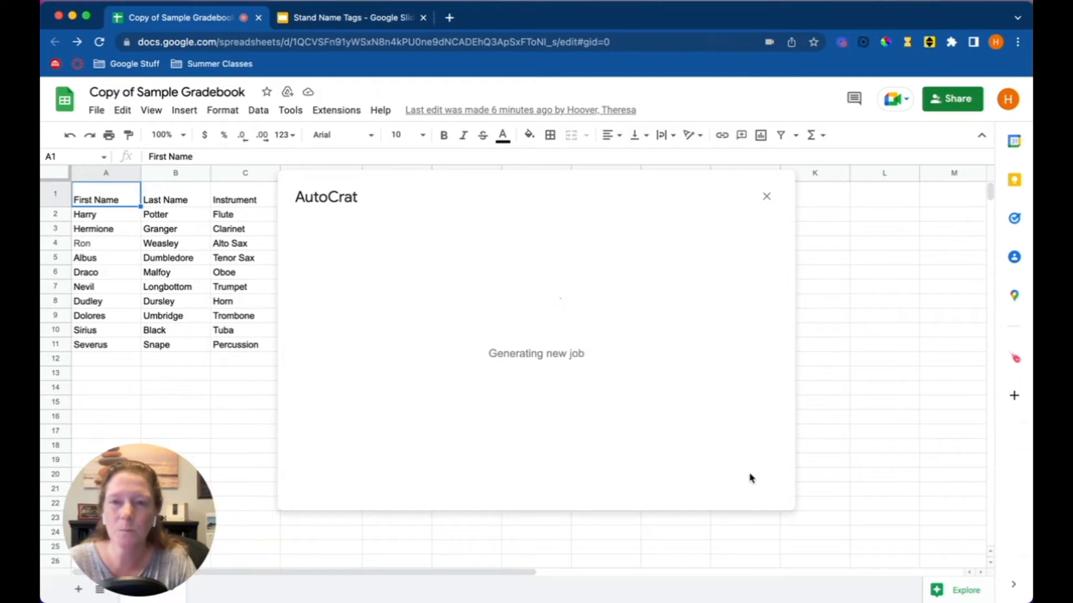
pyautogui.click(399, 290)
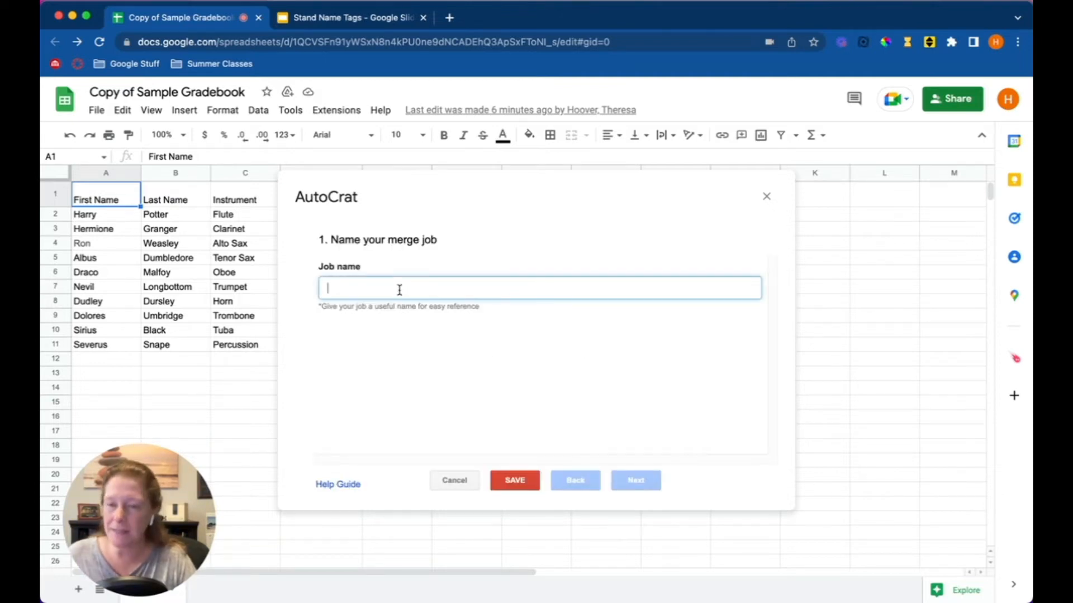
pyautogui.write('nam')
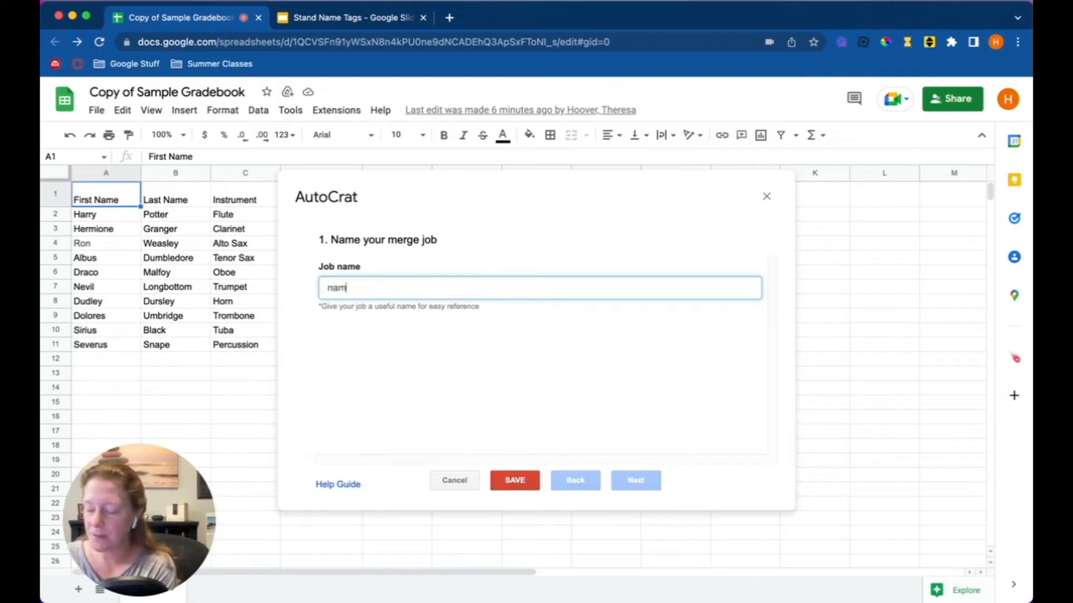
pyautogui.write('e tags')
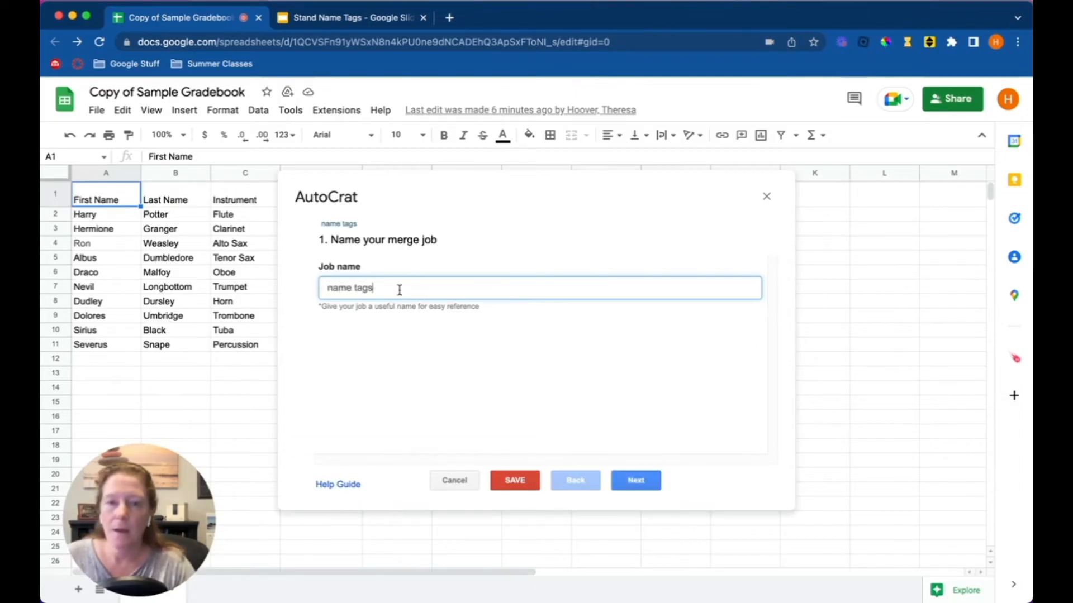
pyautogui.click(635, 480)
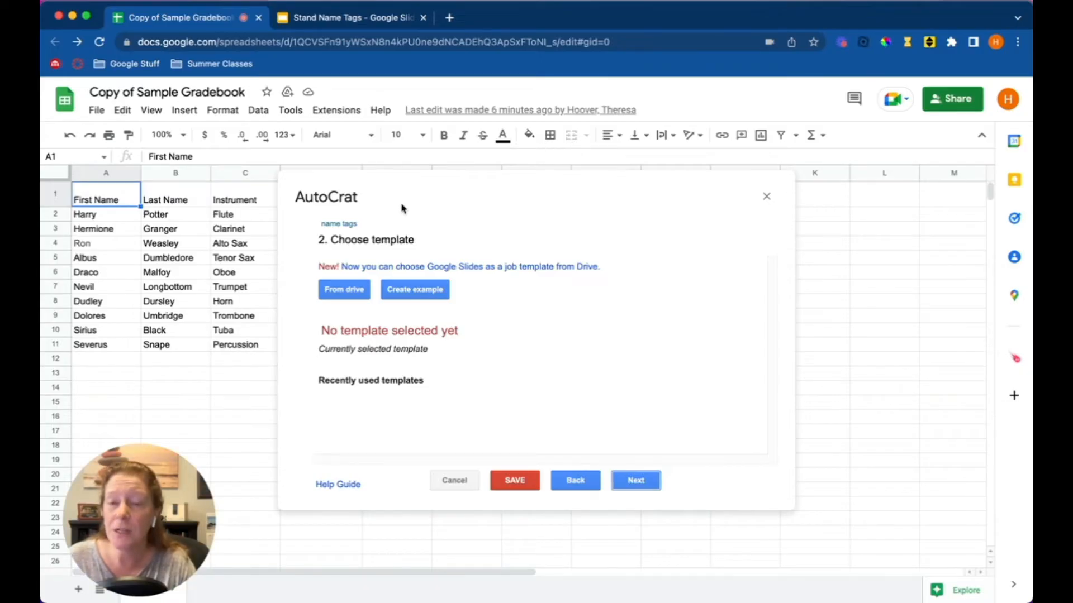
# Choose the Stand Name Tags slides file from Drive as the merge job's template.
pyautogui.click(347, 290)
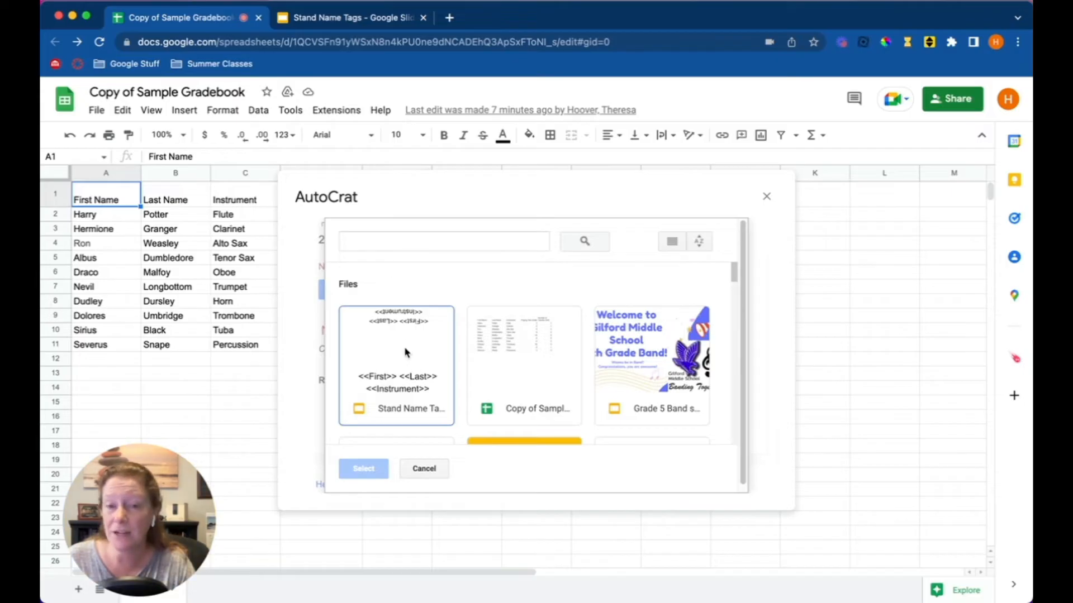
pyautogui.click(404, 347)
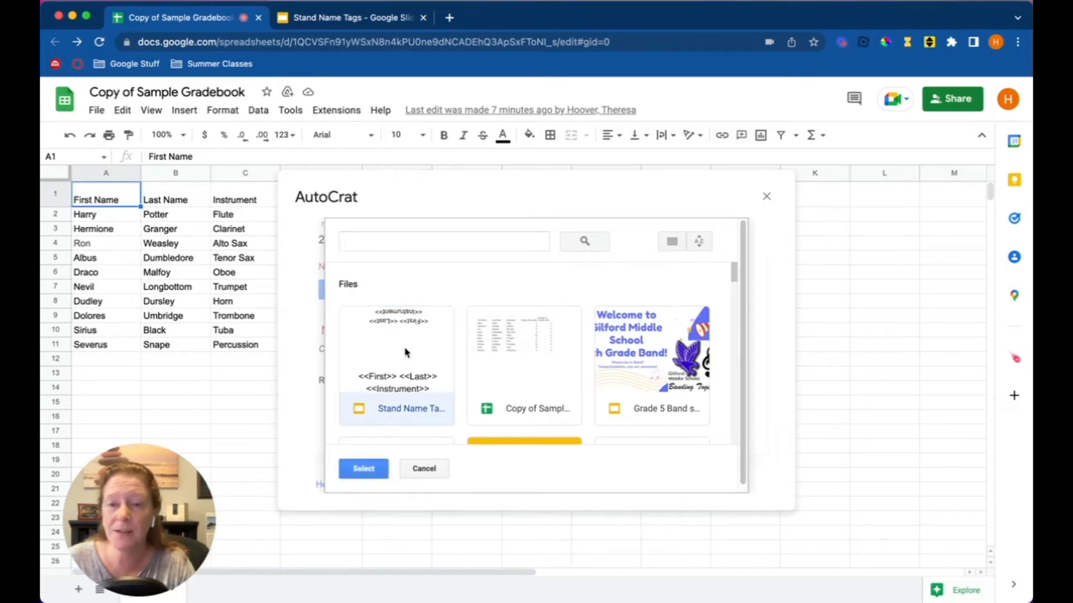
pyautogui.click(363, 469)
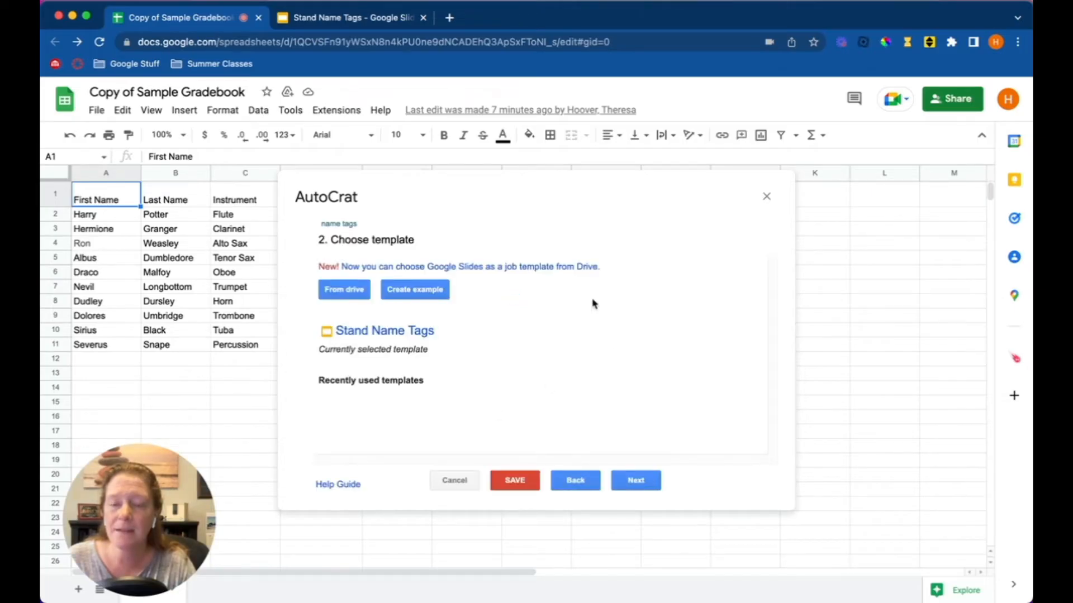
pyautogui.click(648, 488)
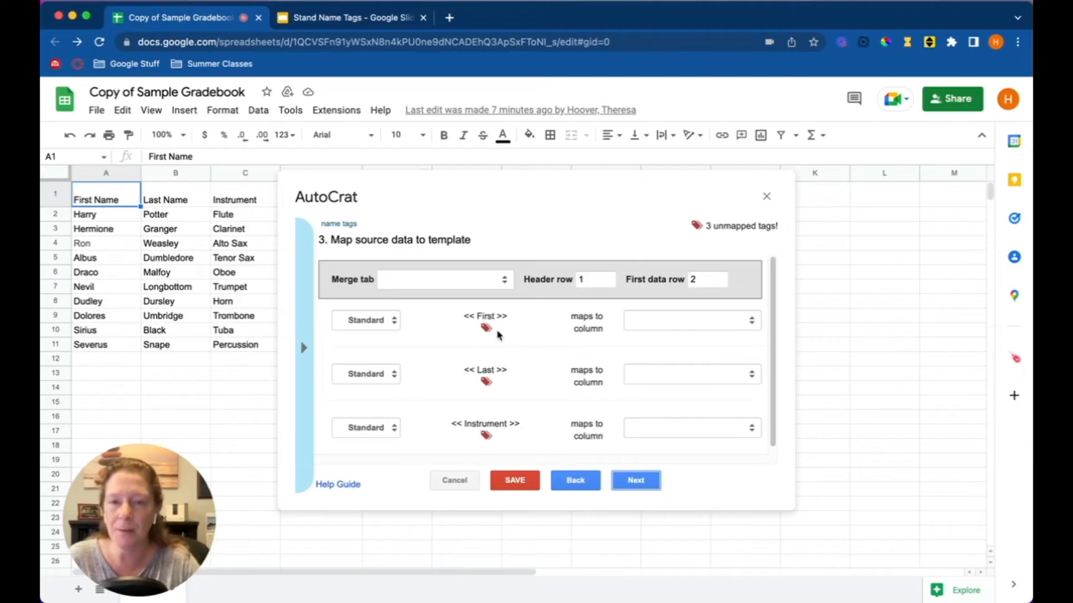
# Set Sheet1 as the merge tab and map the First, Last and Instrument tags to the First Name, Last Name and Instrument columns.
pyautogui.click(493, 281)
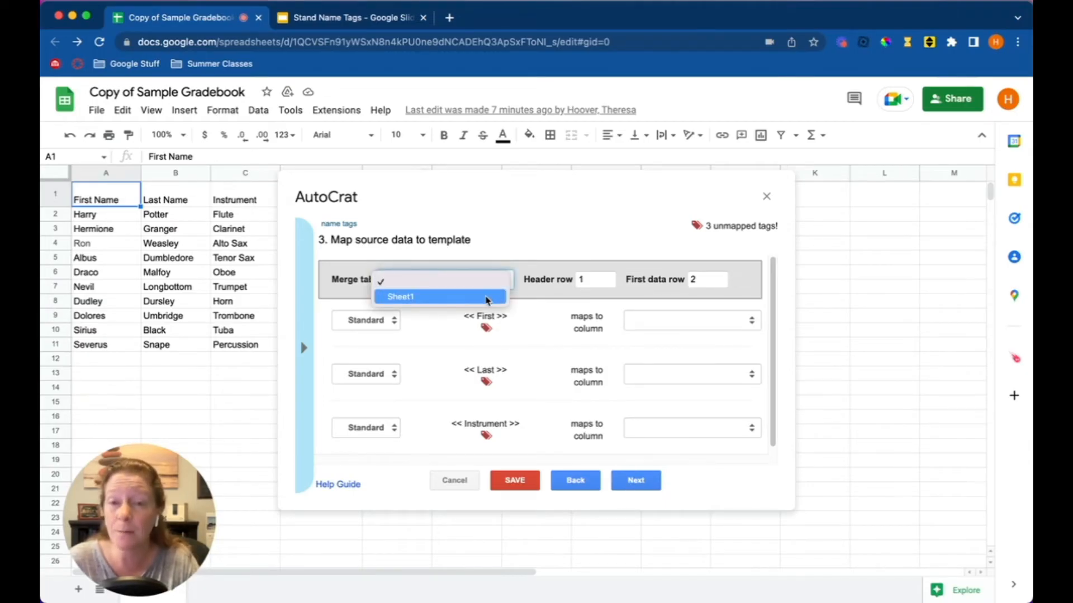
pyautogui.click(487, 298)
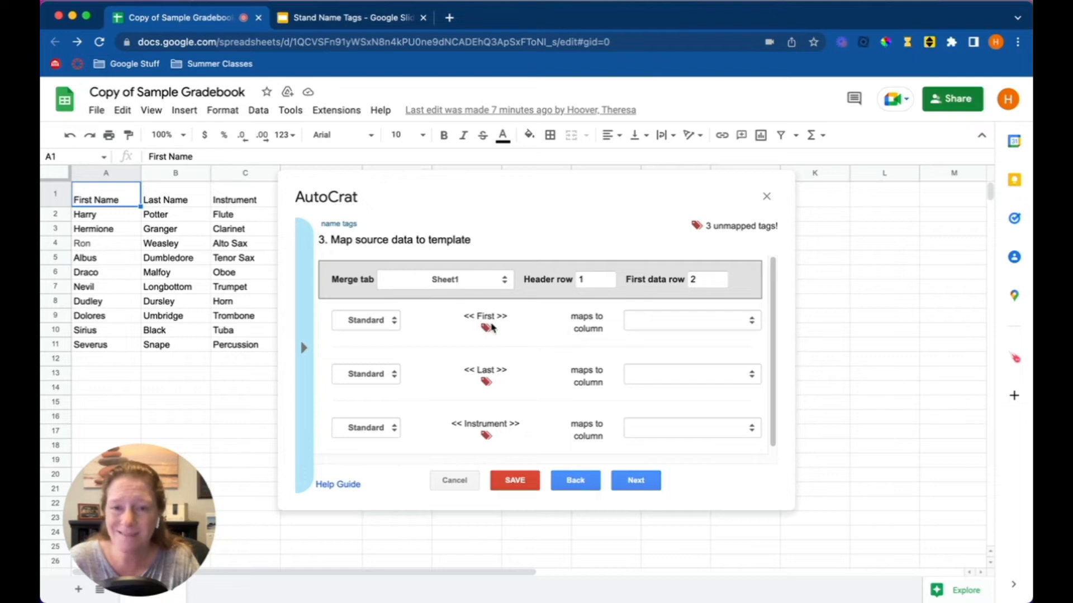
pyautogui.click(676, 331)
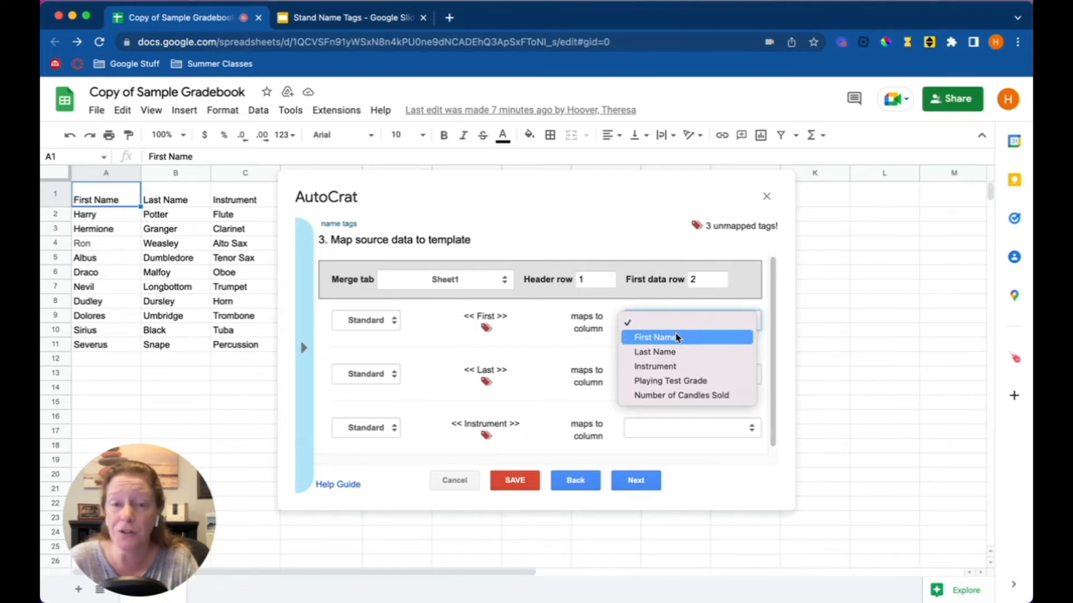
pyautogui.click(677, 338)
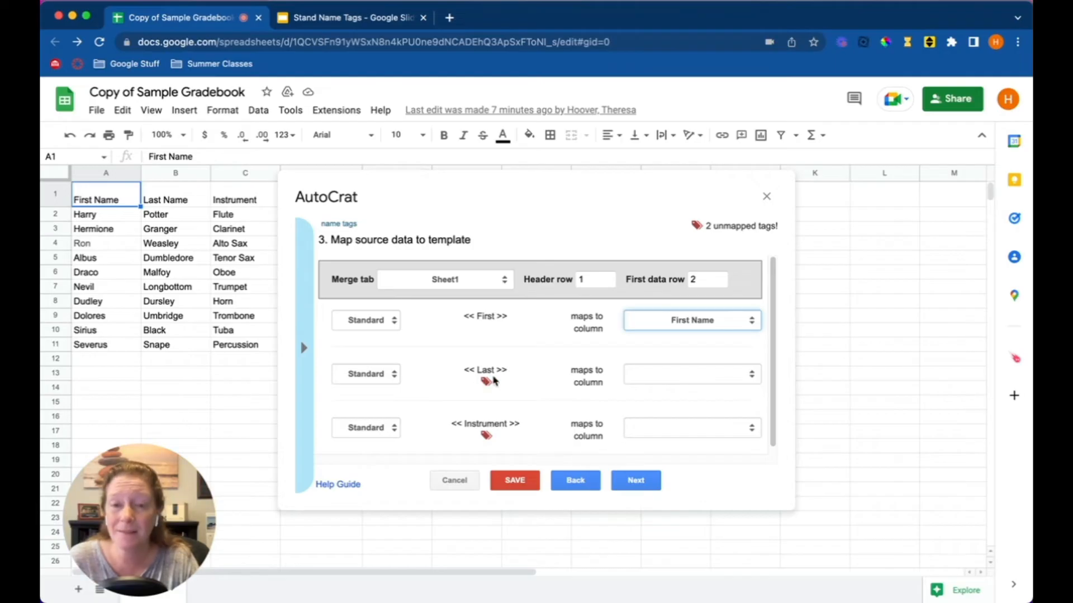
pyautogui.click(655, 384)
pyautogui.click(670, 407)
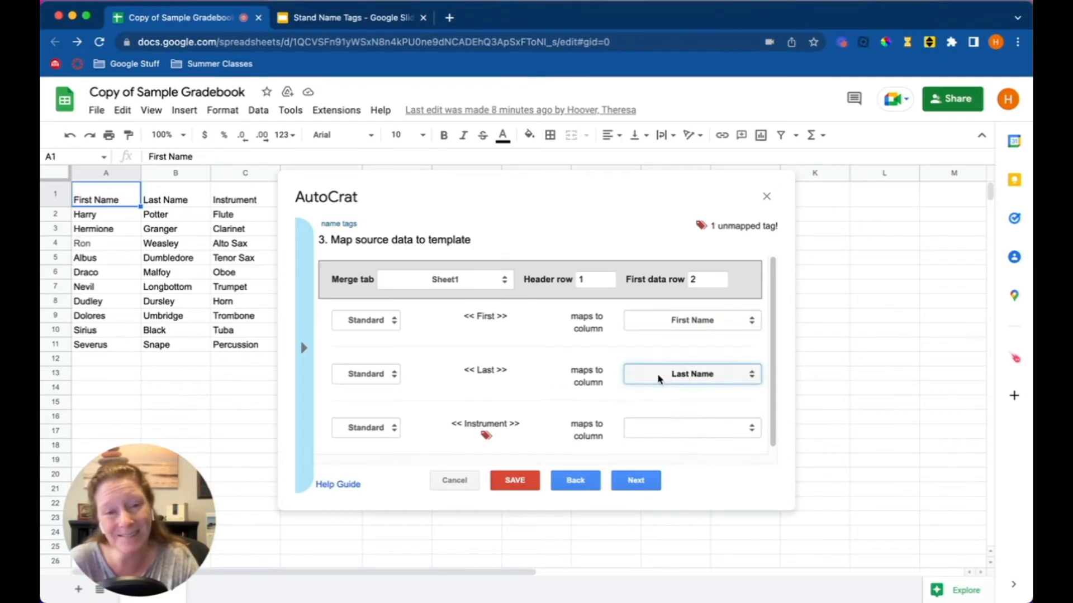
pyautogui.click(625, 427)
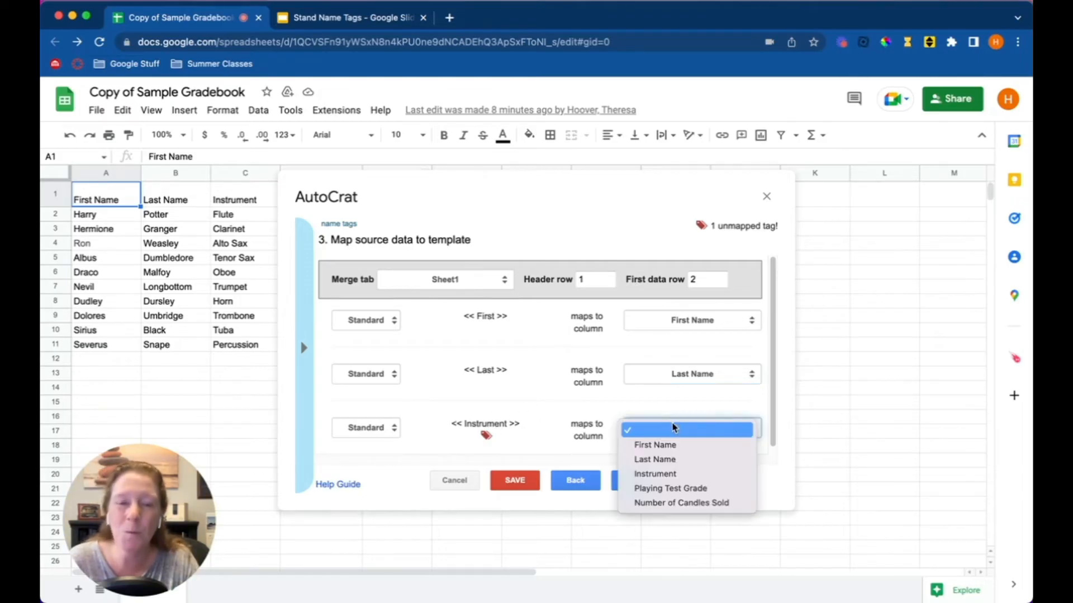
pyautogui.click(686, 473)
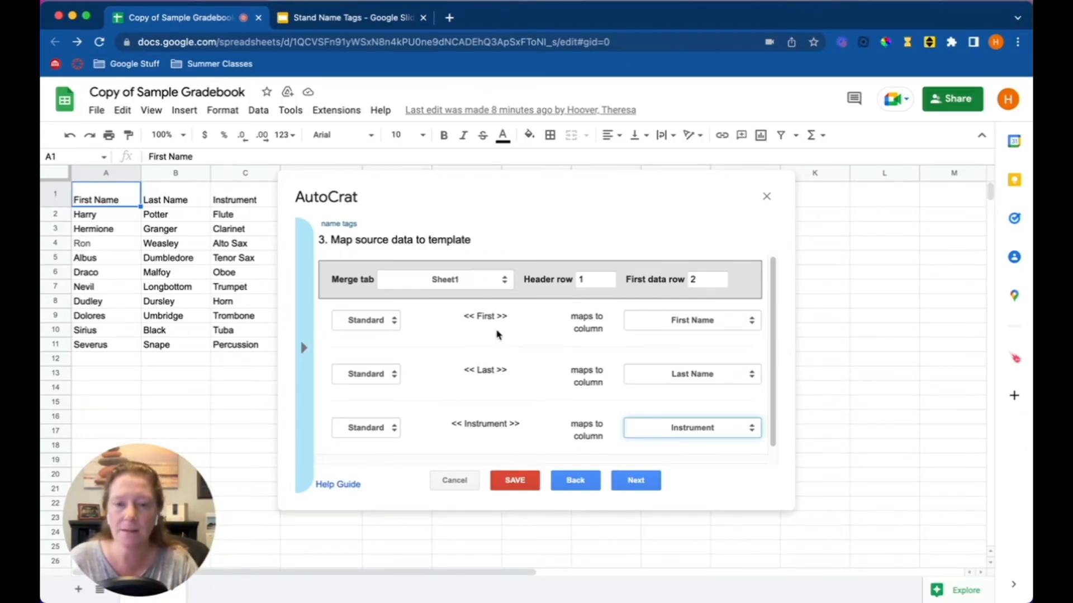
pyautogui.click(643, 488)
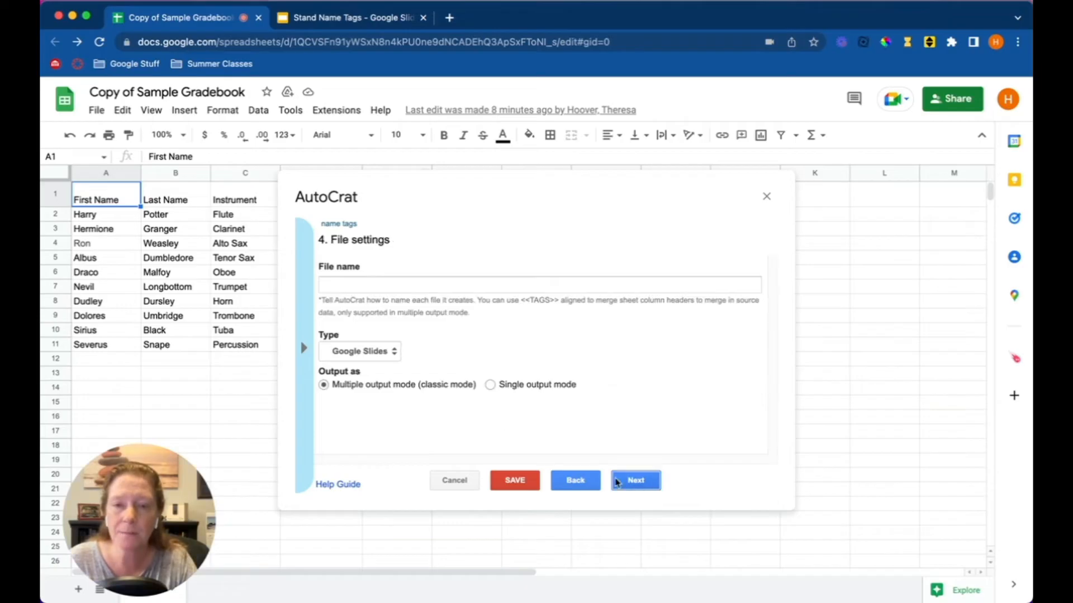
# Name the output file "6th grade band", keep the Google Slides type and choose single output mode.
pyautogui.click(416, 279)
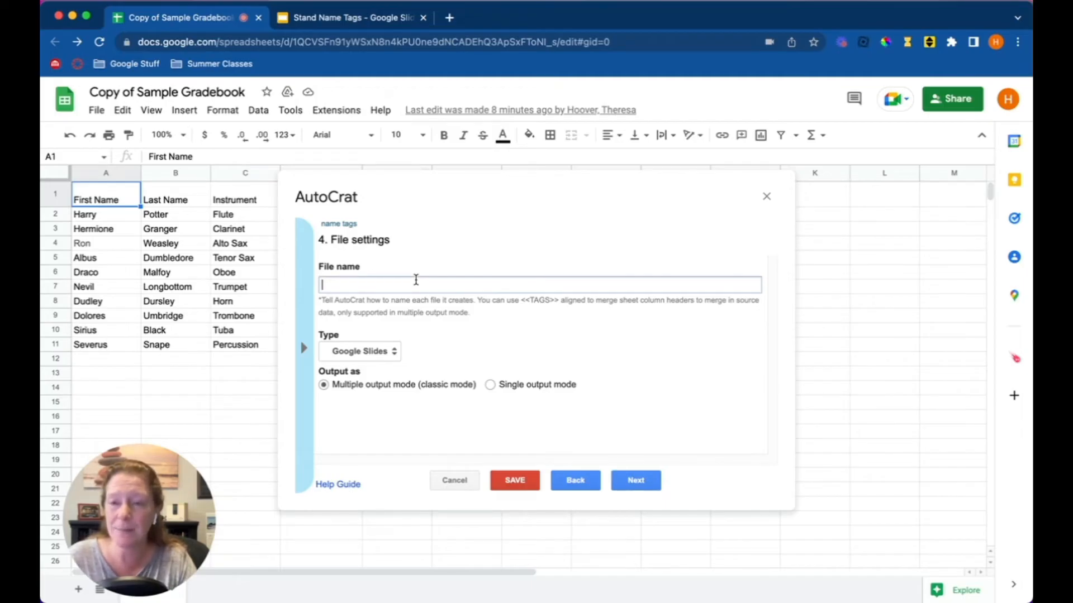
pyautogui.write('6th grade band')
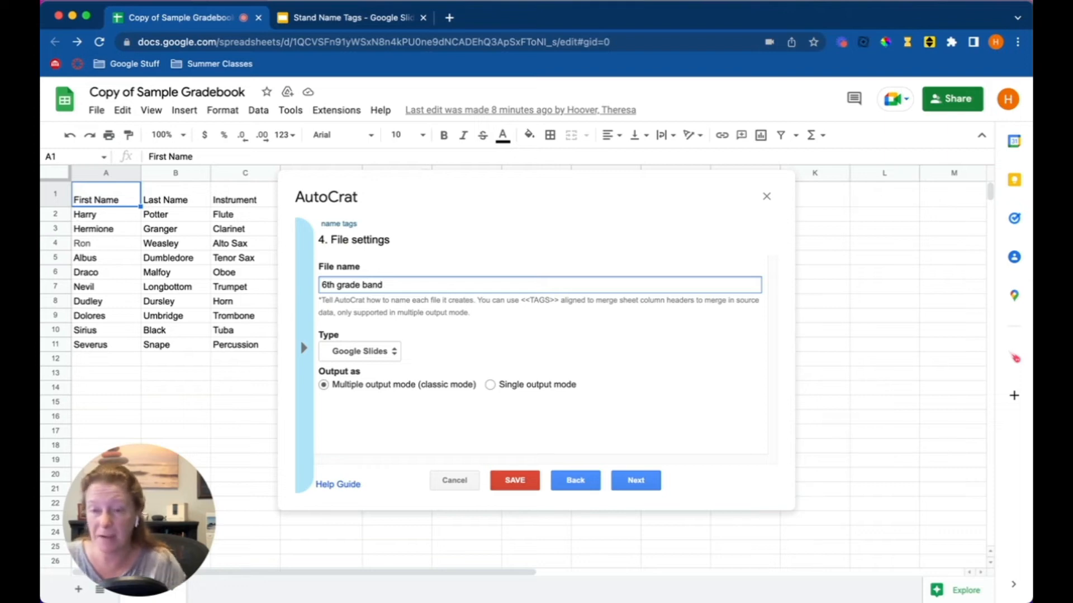
pyautogui.click(393, 353)
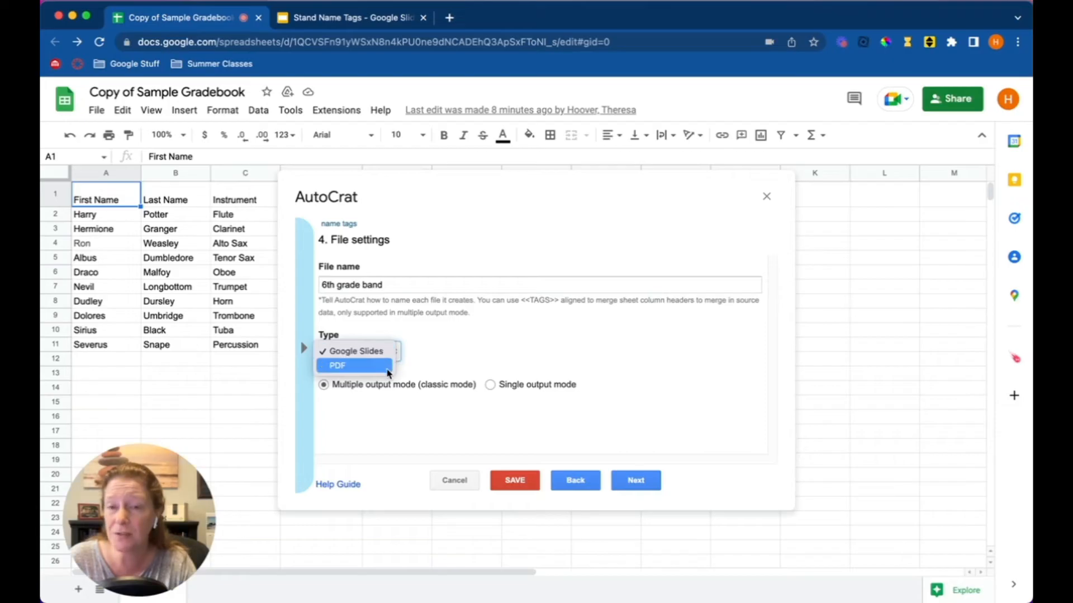
pyautogui.click(450, 344)
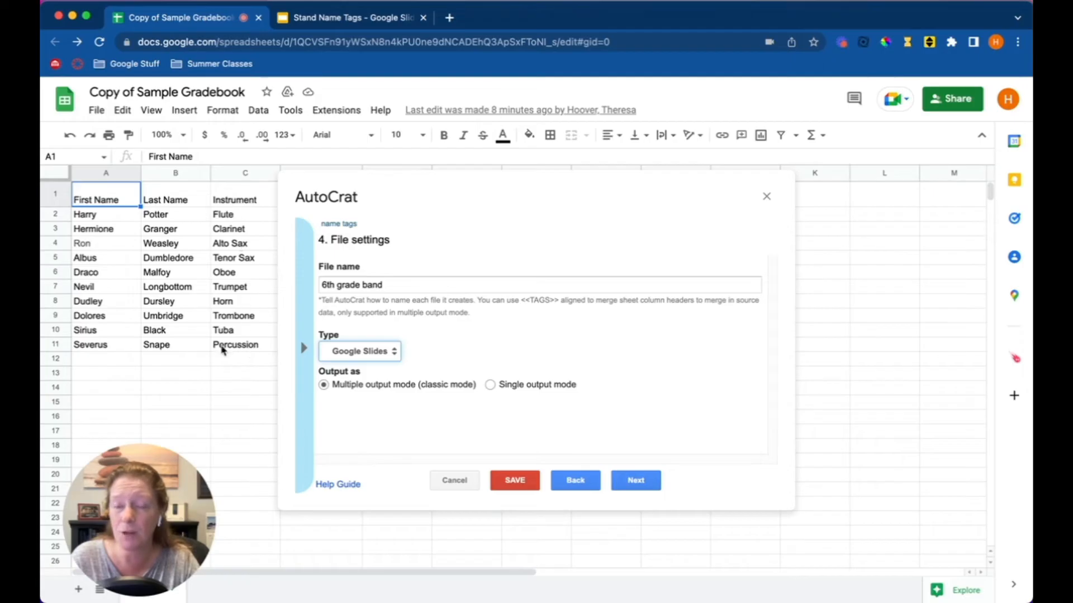
pyautogui.click(490, 385)
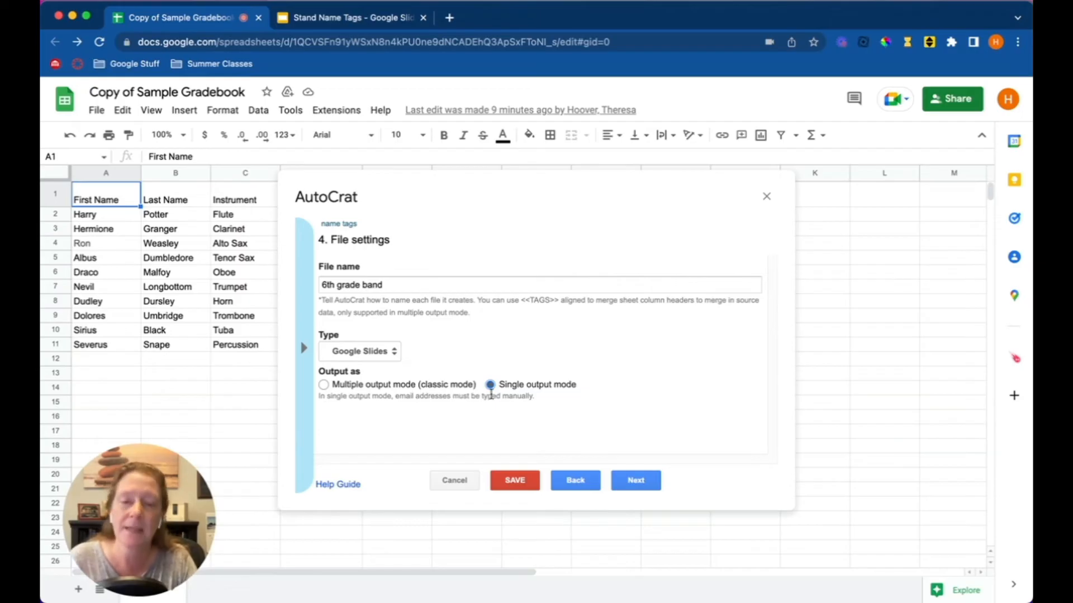
pyautogui.click(645, 484)
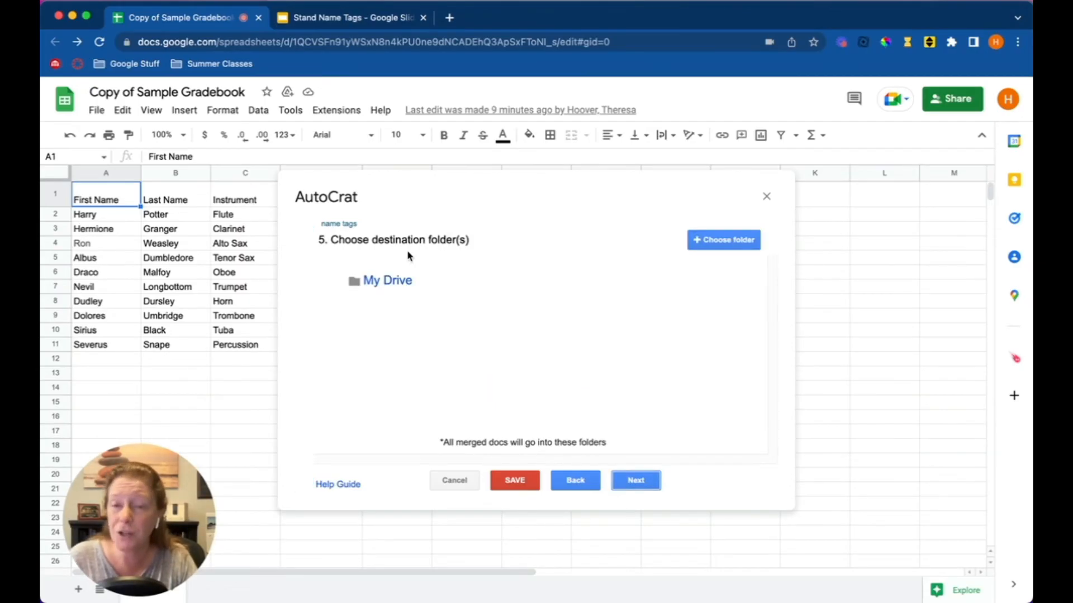
# Keep My Drive as destination, leave folder reference, conditions, sharing and triggers at their defaults, and save the merge job.
pyautogui.moveTo(394, 297)
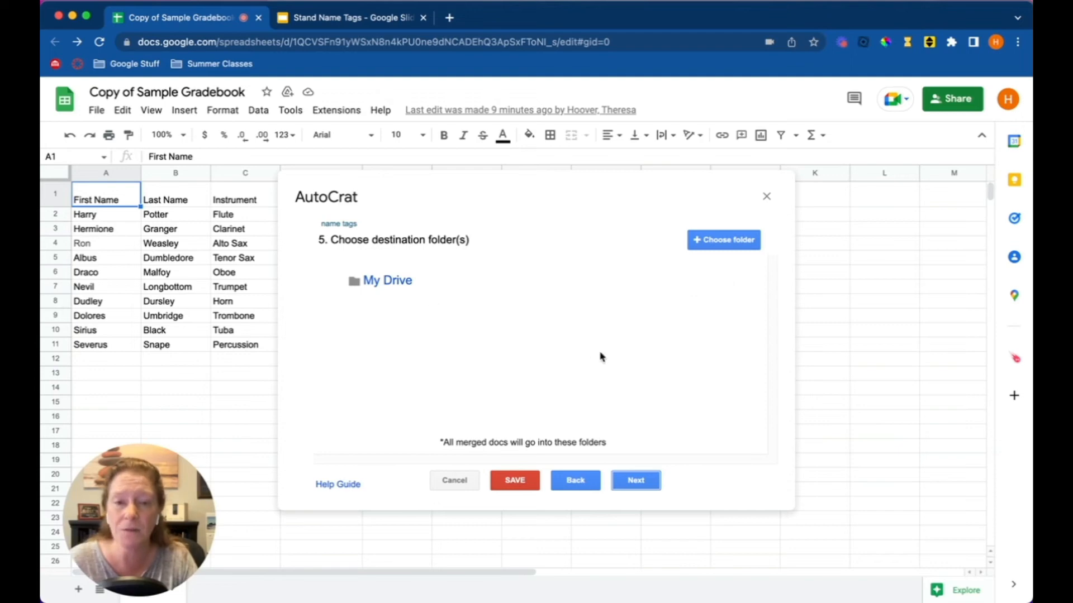
pyautogui.click(631, 482)
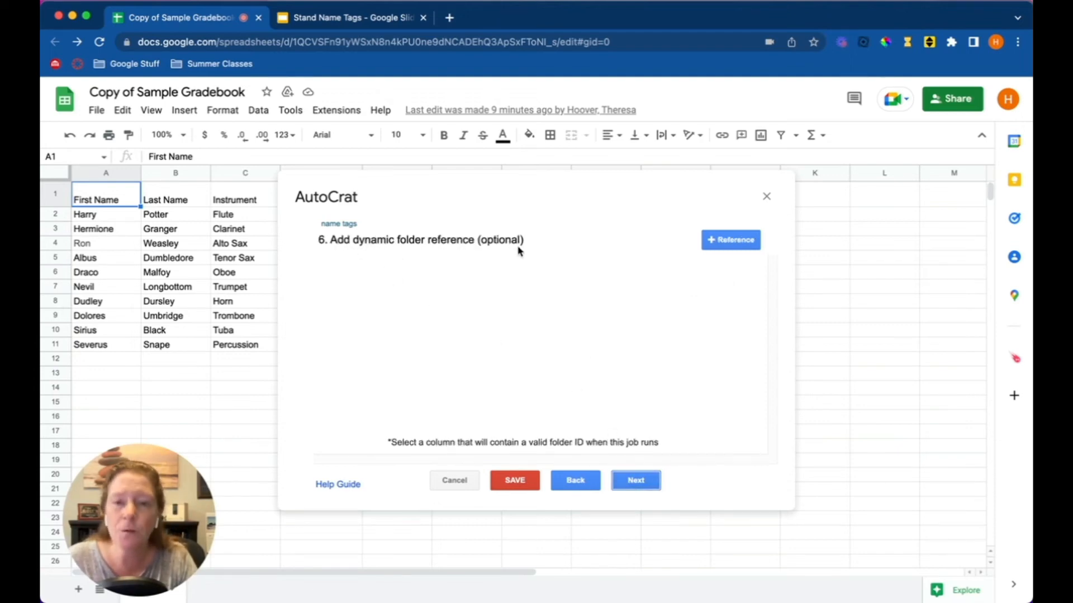
pyautogui.click(641, 486)
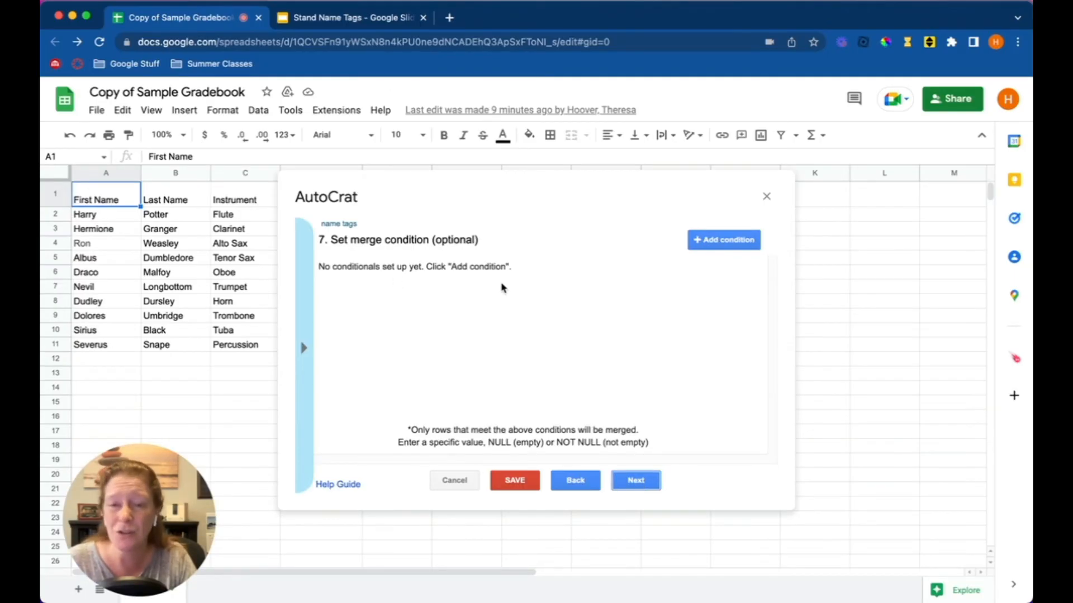
pyautogui.click(645, 484)
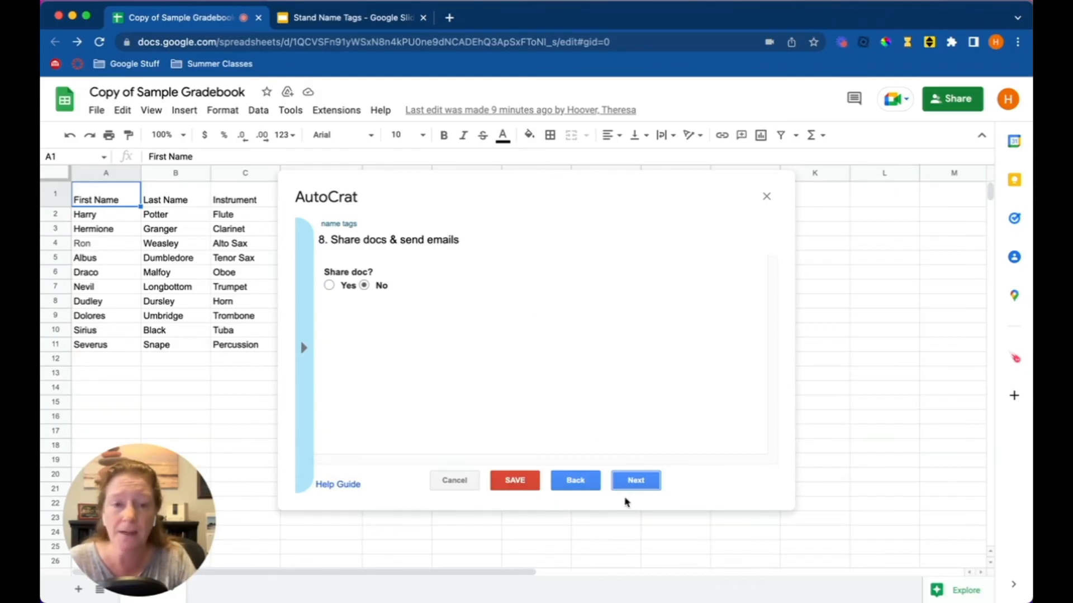
pyautogui.click(646, 484)
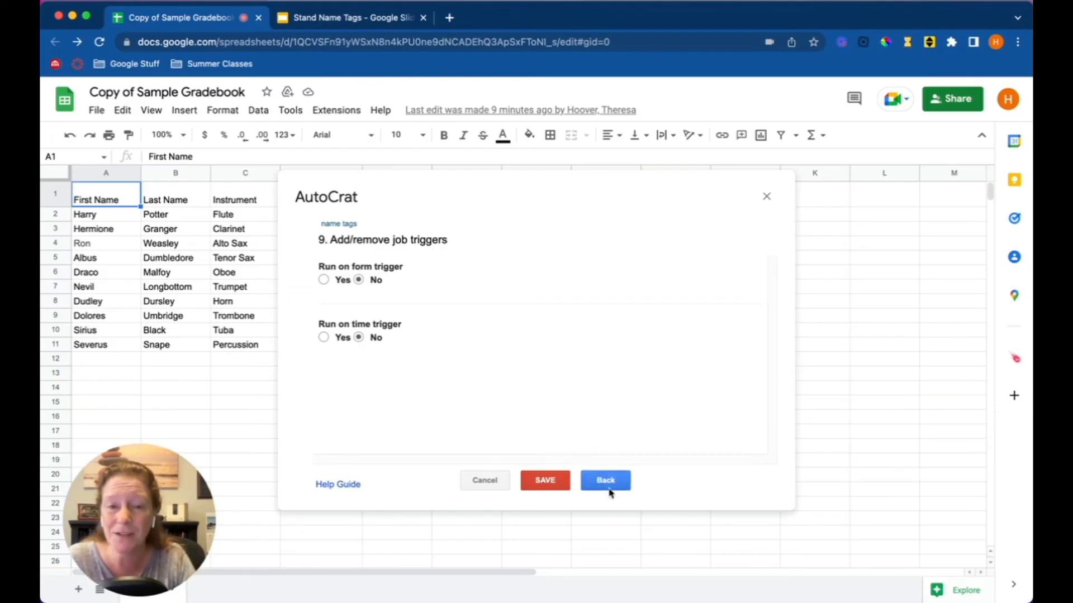
pyautogui.click(549, 482)
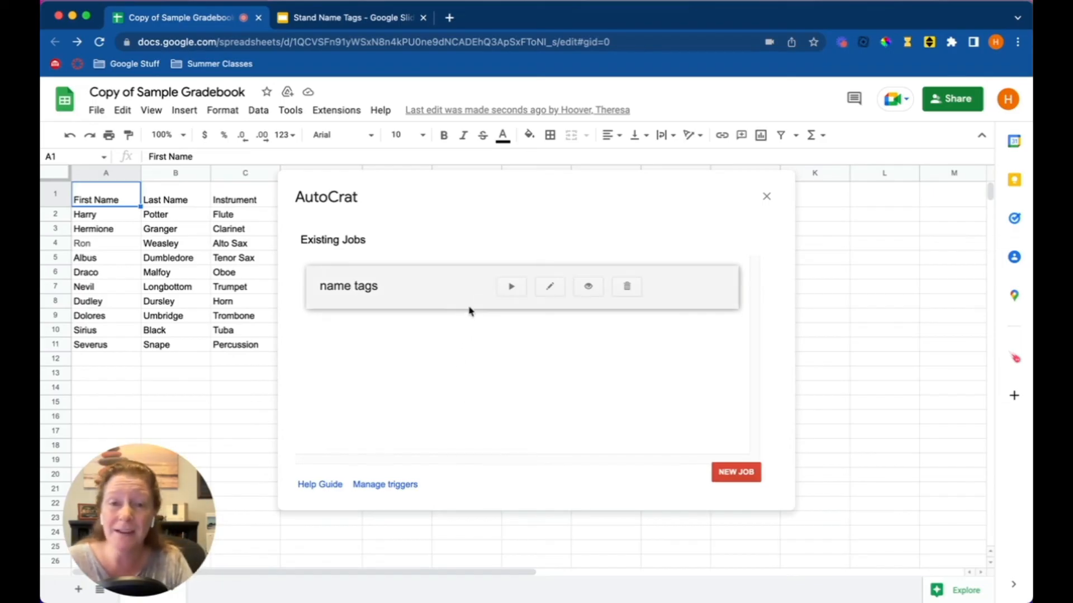
# Run the "name tags" merge job and close the AutoCrat dialog.
pyautogui.click(511, 287)
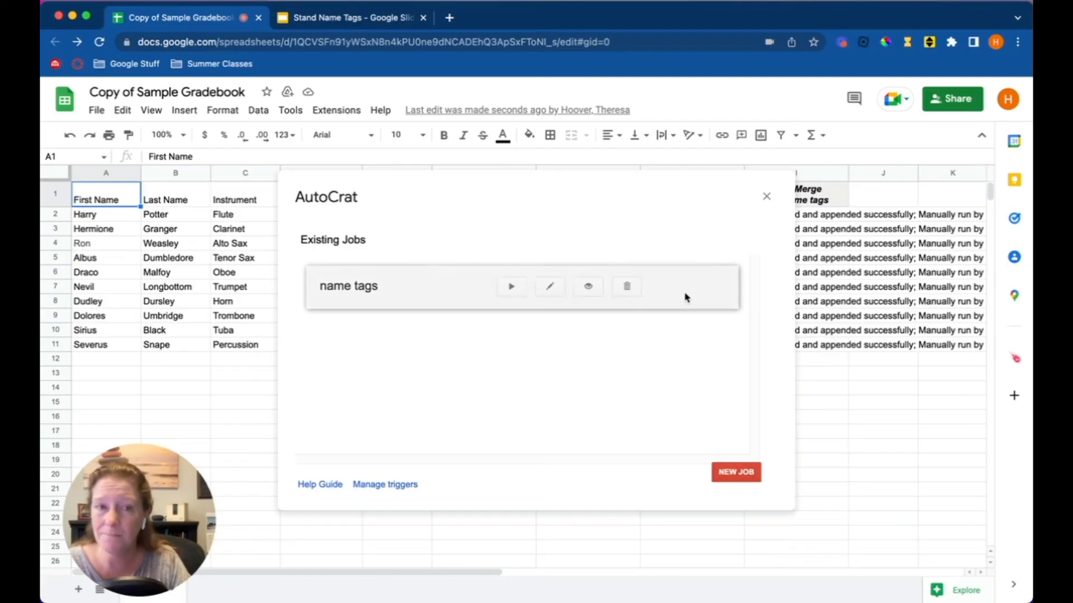
pyautogui.click(767, 197)
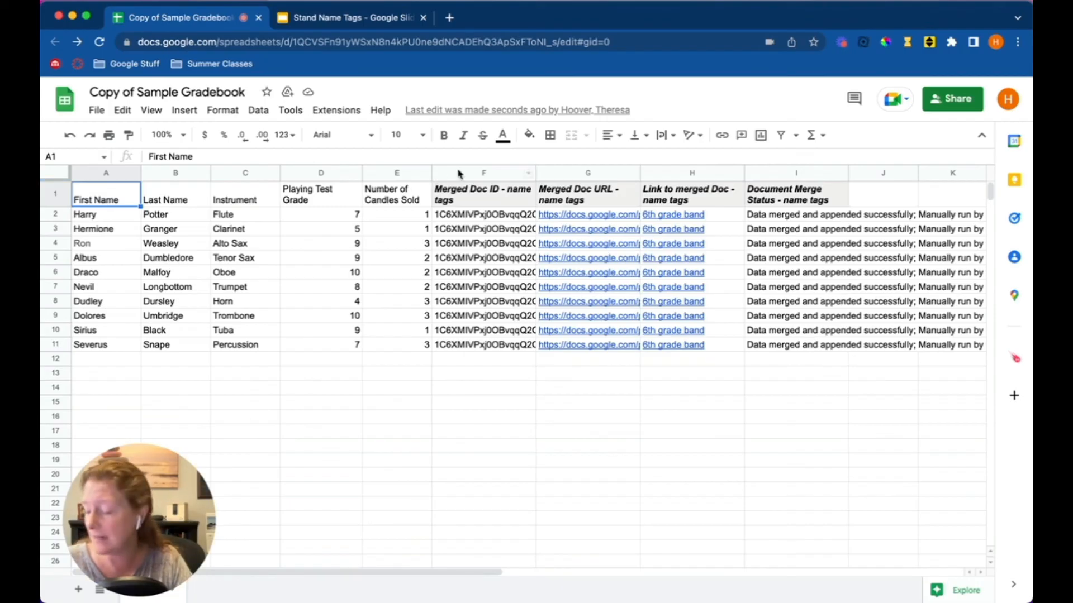
pyautogui.click(529, 175)
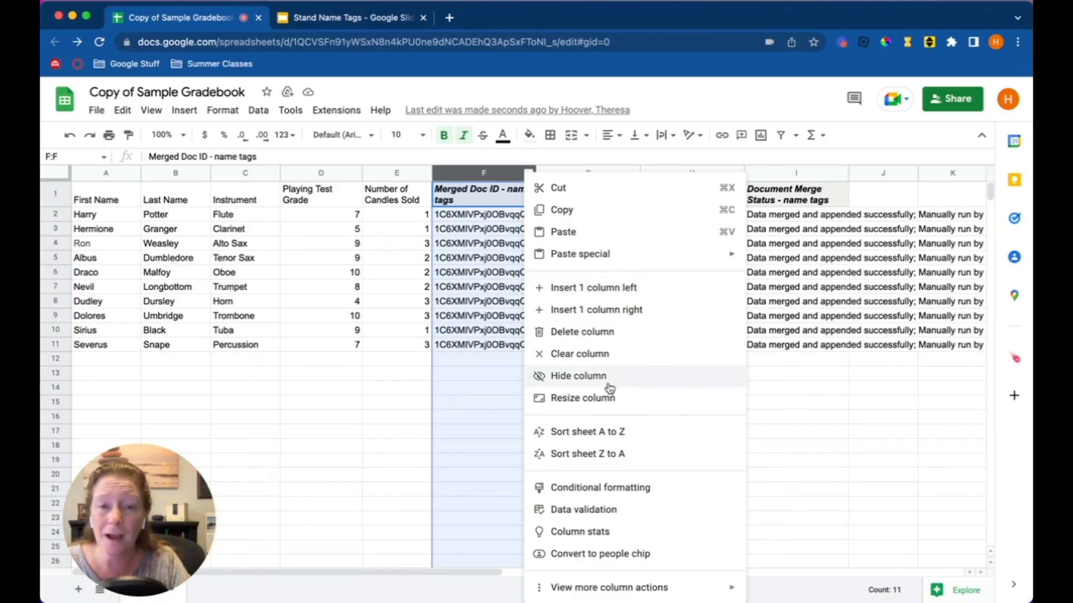
pyautogui.click(864, 432)
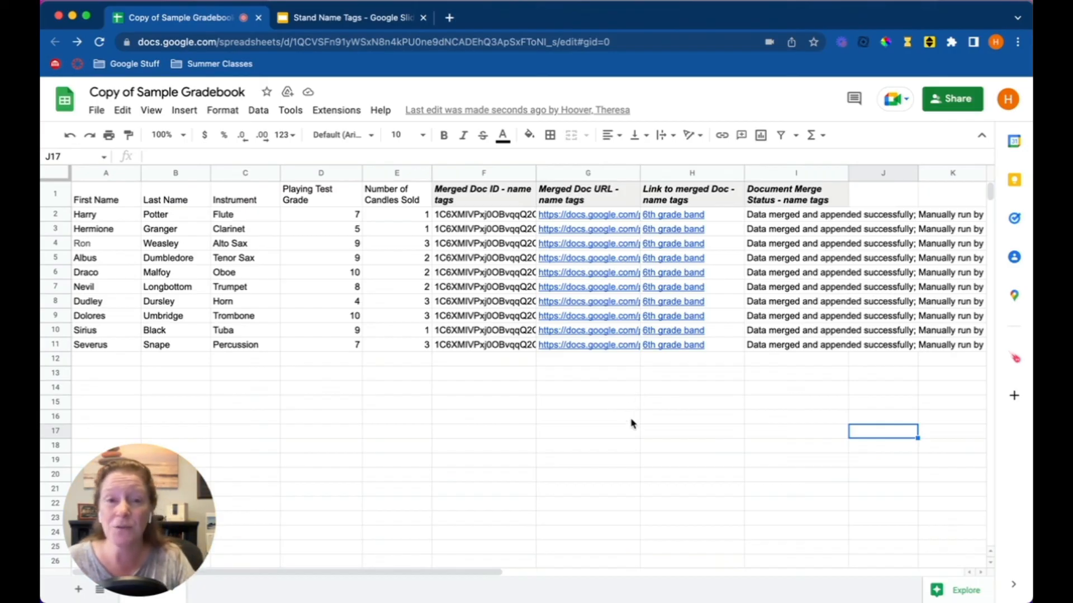
# Open the merged "6th grade band" presentation from the Merged Doc URL link in cell G2.
pyautogui.click(611, 219)
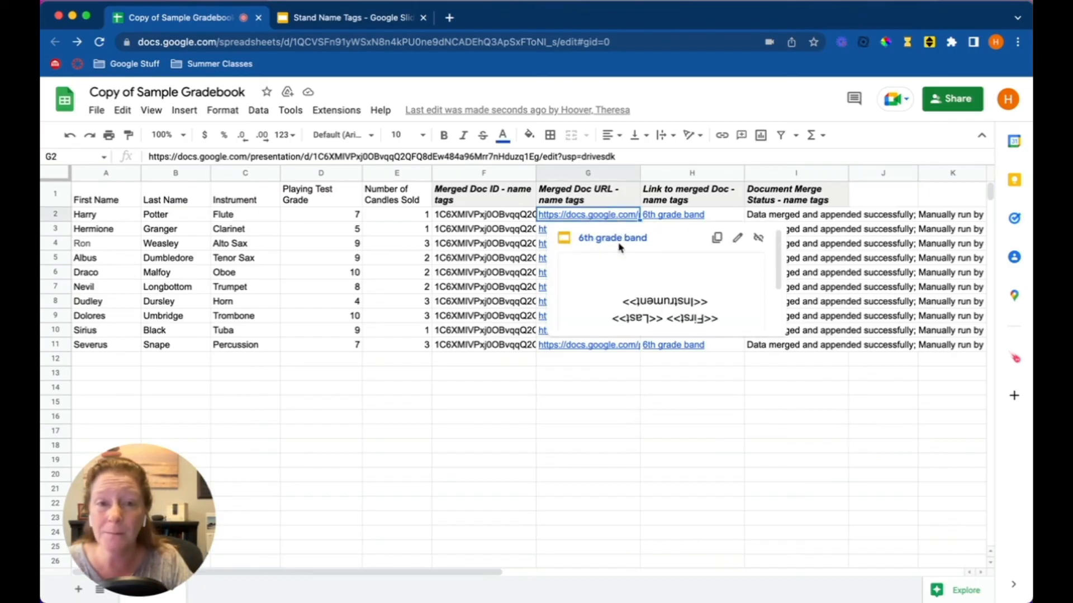
pyautogui.click(613, 238)
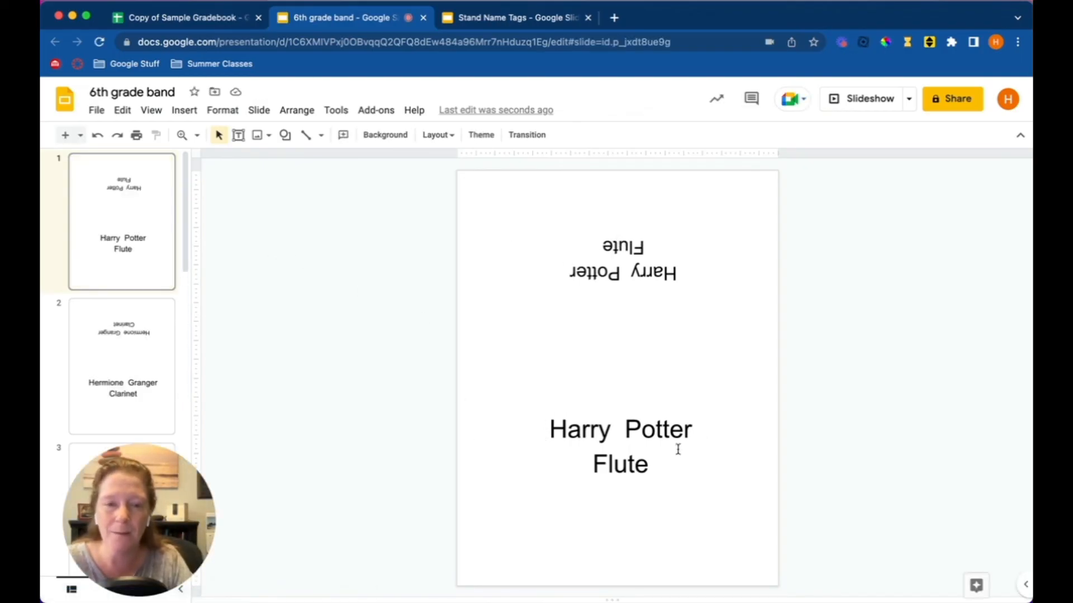
# Review the merged name tags on slides 2 through 6, checking the student name and instrument on each.
pyautogui.click(147, 333)
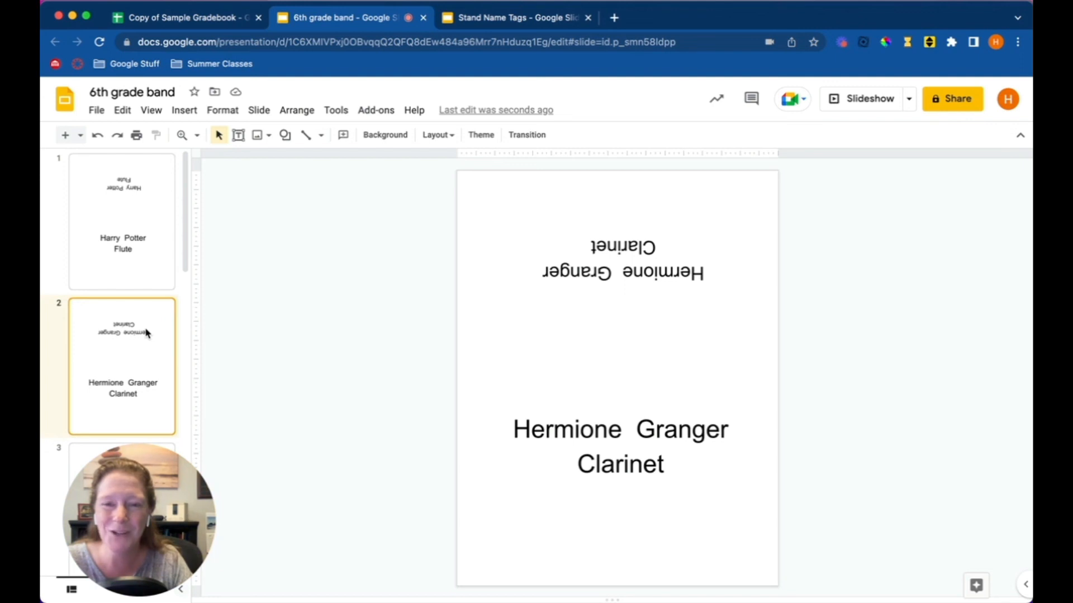
pyautogui.scroll(-3, 146, 335)
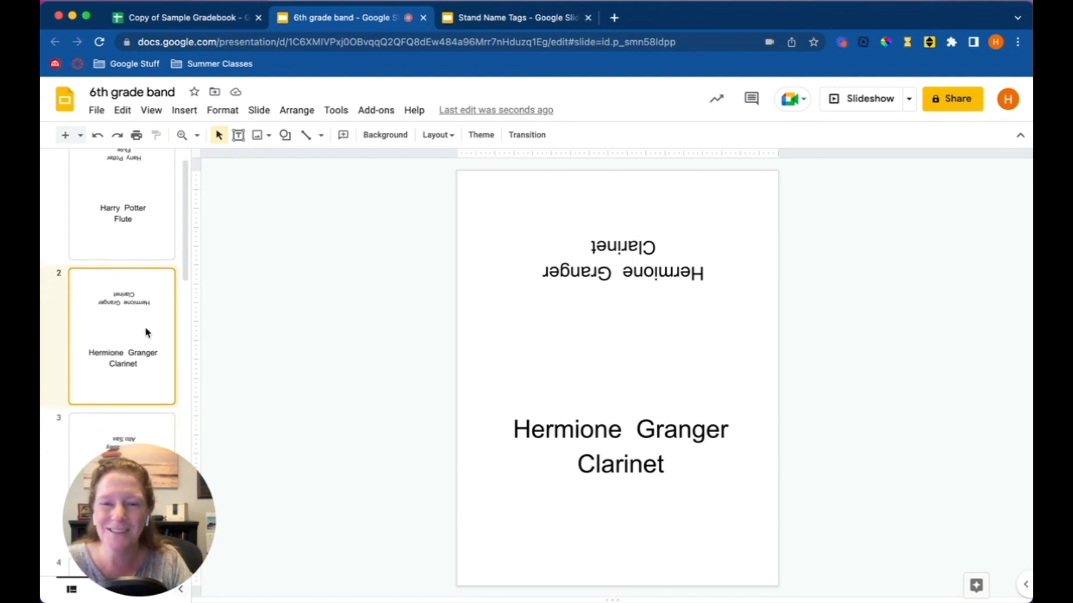
pyautogui.click(140, 383)
pyautogui.scroll(-5, 140, 384)
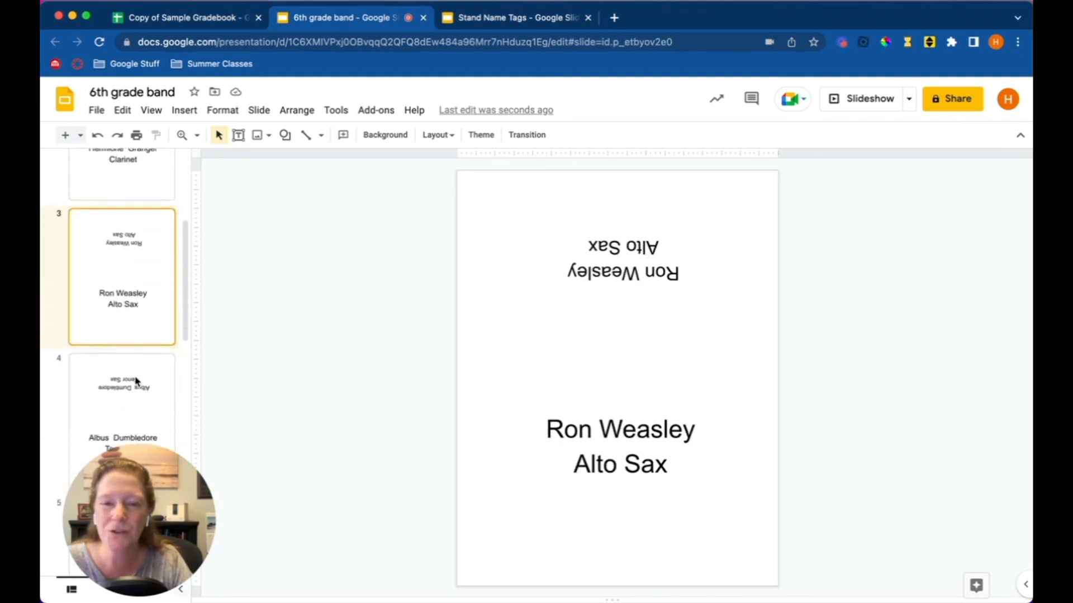
pyautogui.click(130, 288)
pyautogui.click(134, 383)
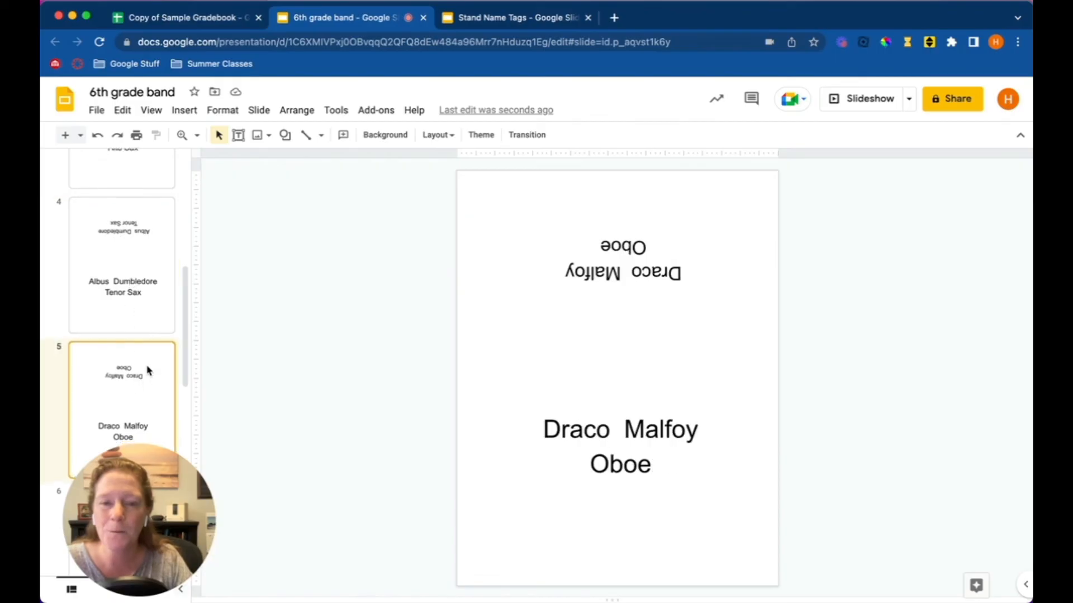
pyautogui.scroll(-4, 146, 367)
pyautogui.click(141, 393)
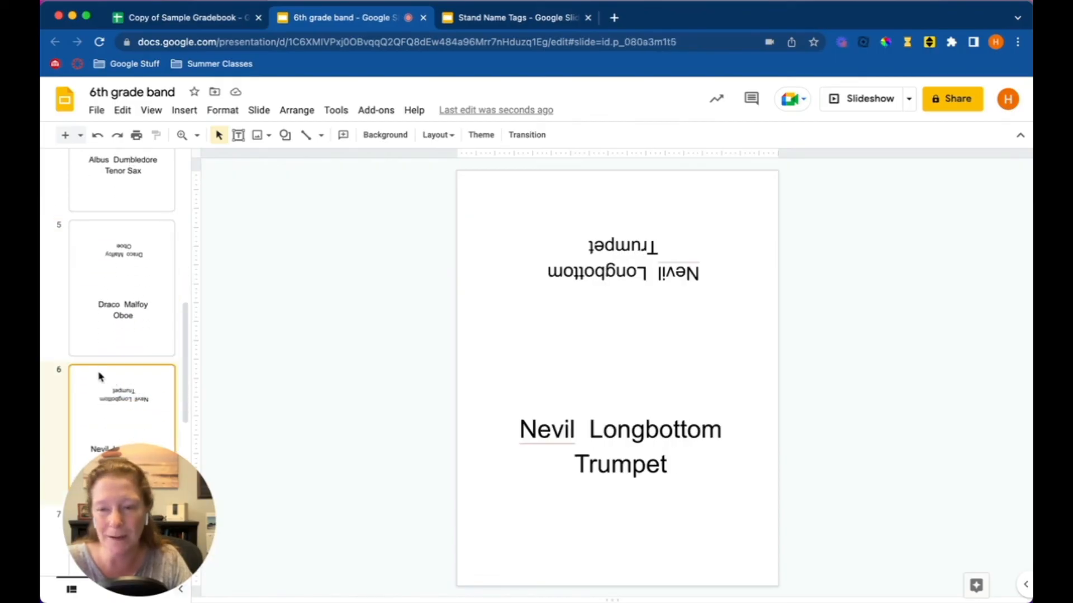